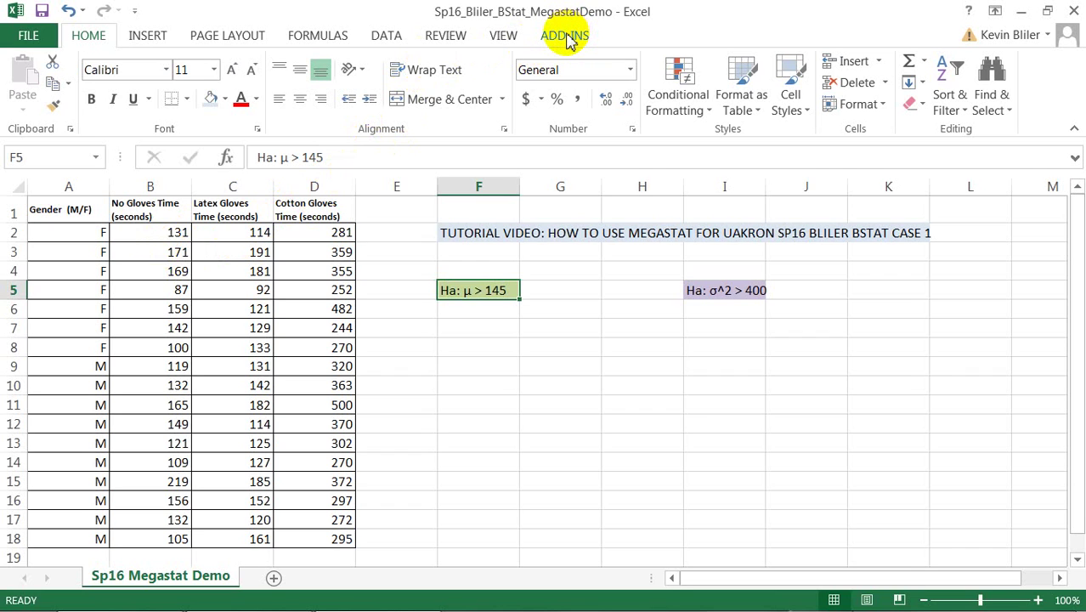
Set up MegaStat descriptive statistics, adding median, quartiles, mode and outliers, a DotPlot, and a 95% confidence interval to the defaults
click(564, 35)
click(66, 73)
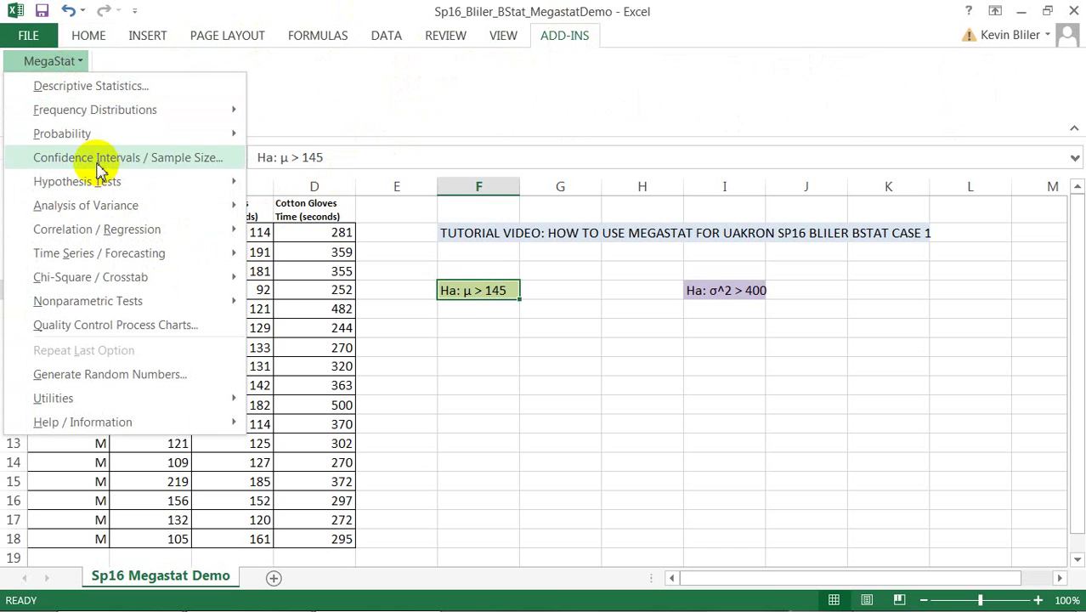
click(92, 93)
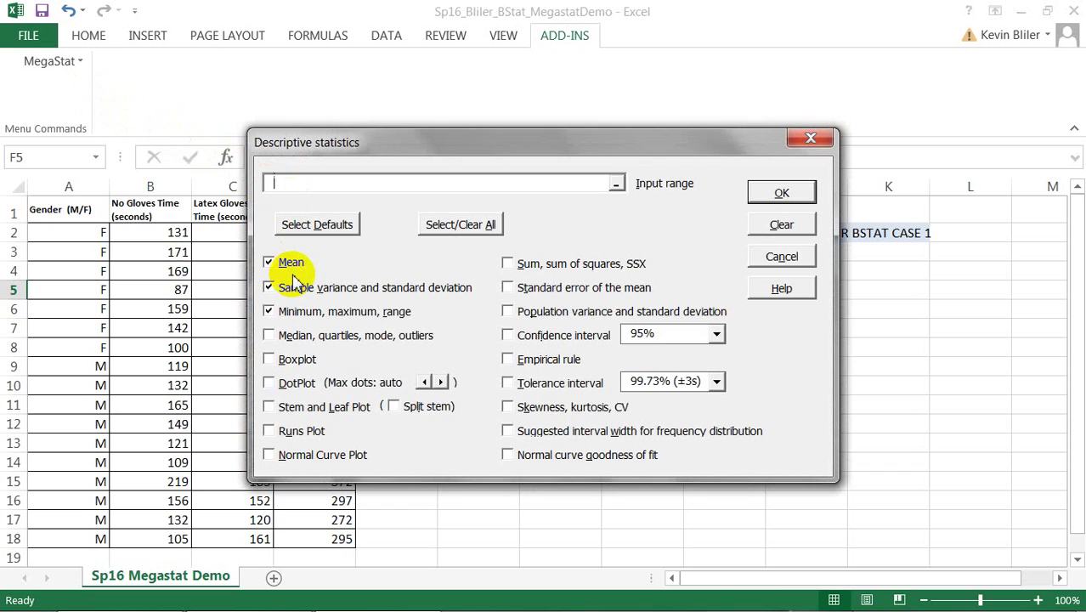
click(269, 312)
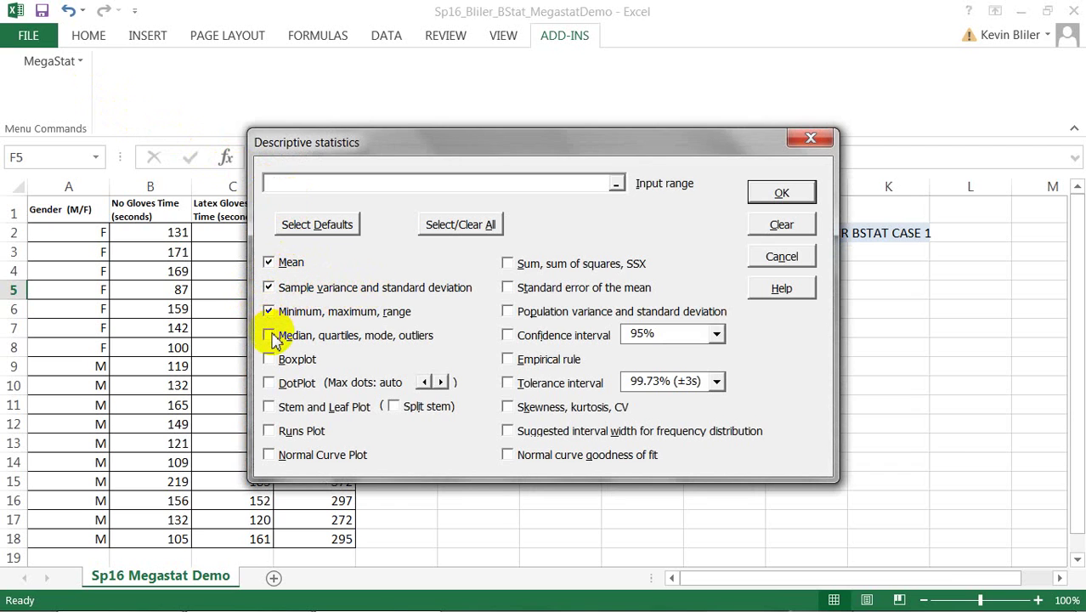
click(269, 336)
click(270, 383)
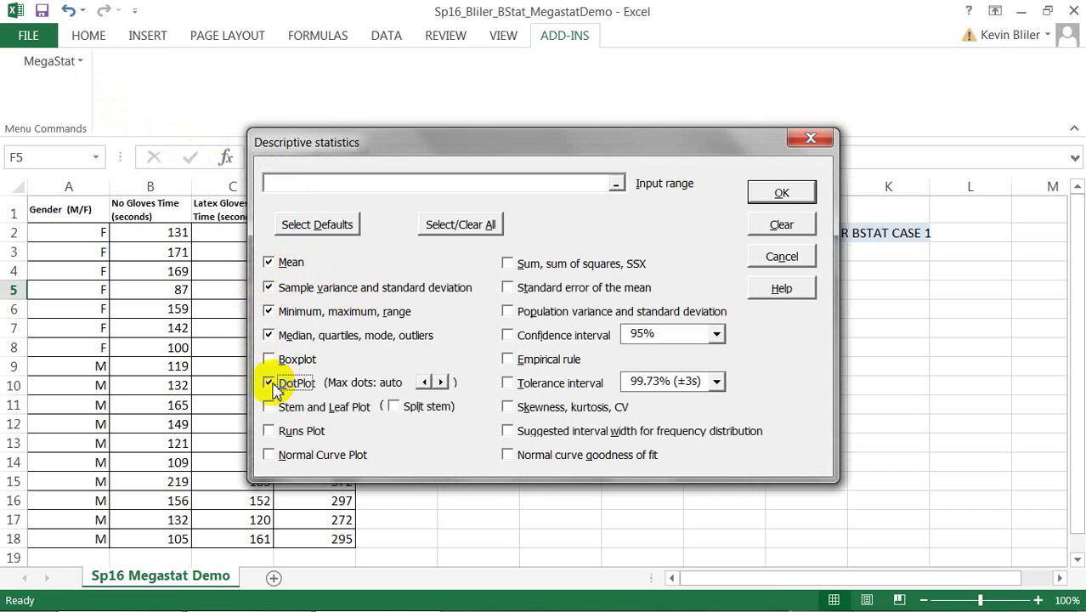
click(507, 336)
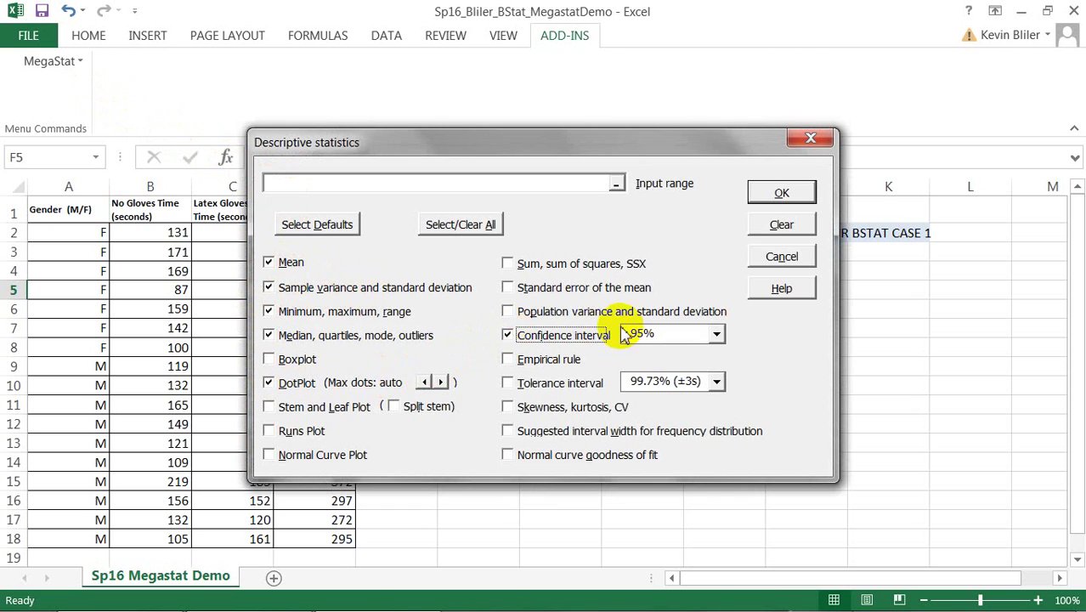
Run the descriptive statistics on the No Gloves Time values in B2:B18 and look over the output
click(339, 185)
drag(300, 156, 527, 175)
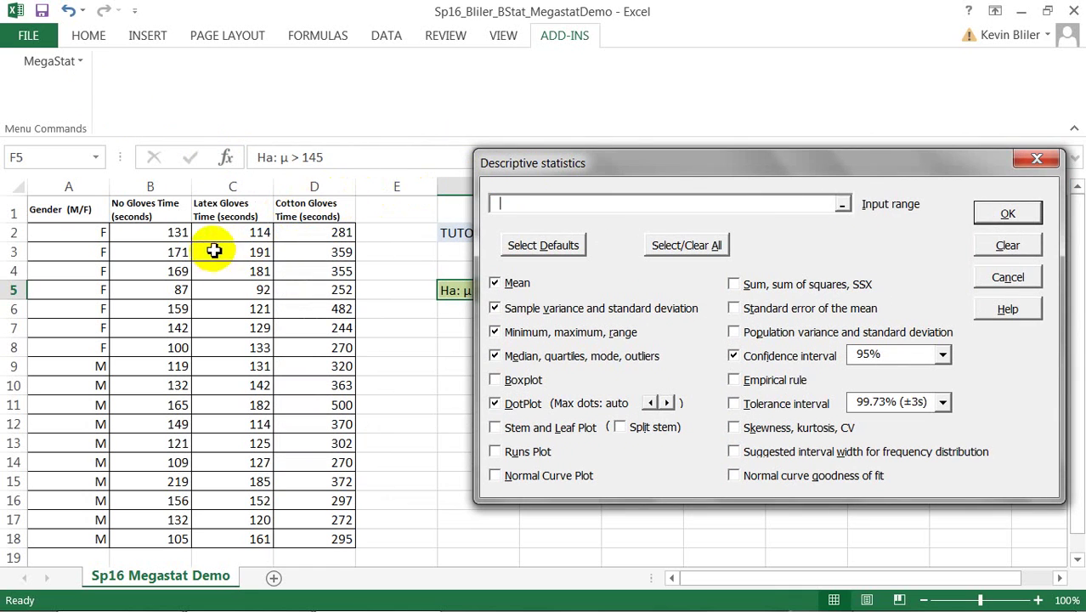
drag(165, 233, 149, 534)
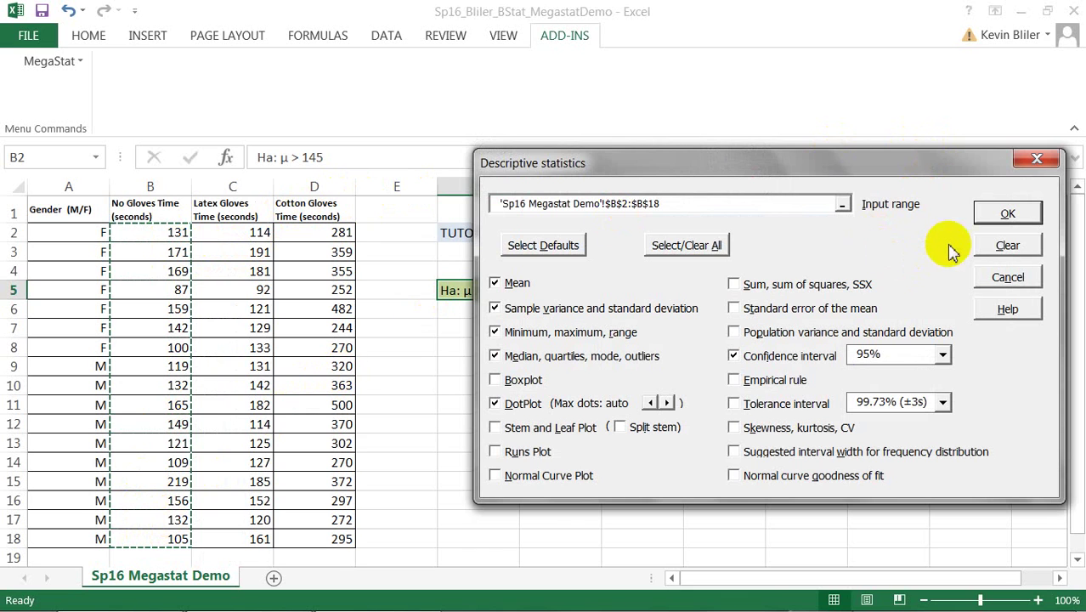
click(1002, 216)
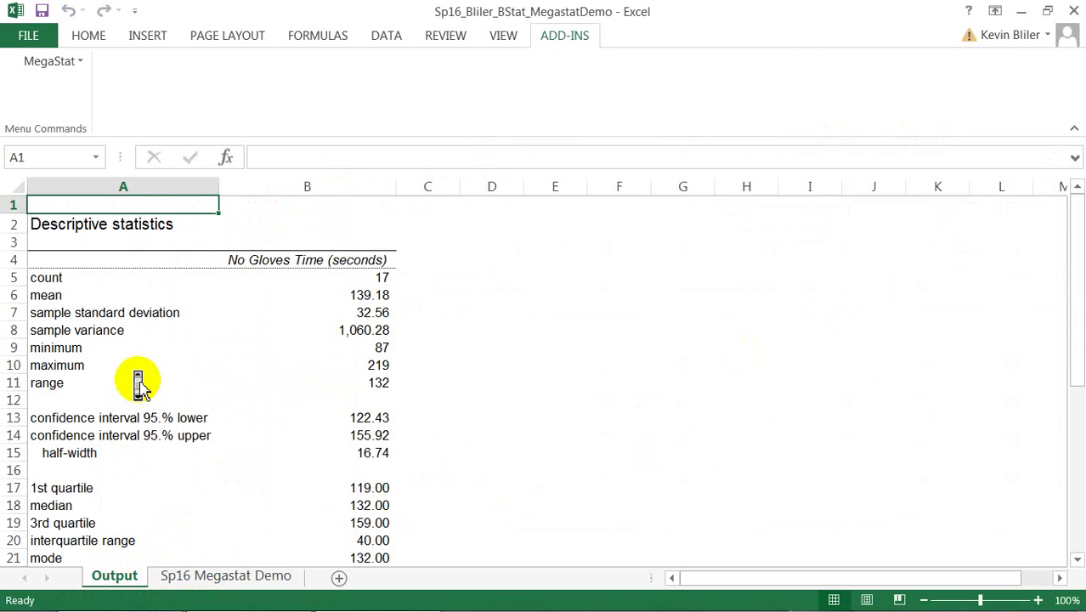
scroll(138, 384, down, 1)
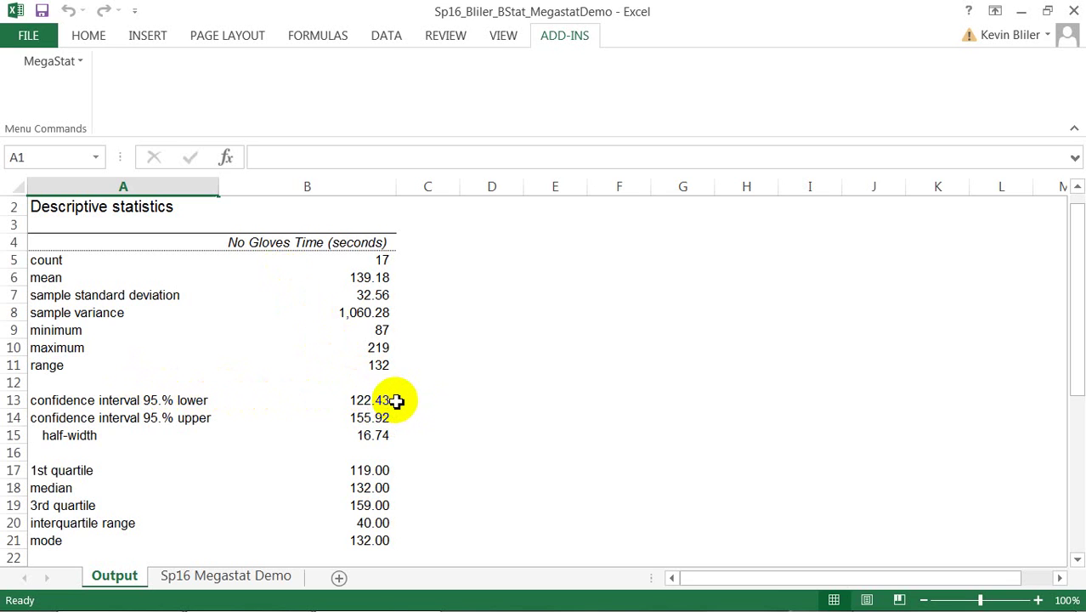
Sort the data on the Sp16 Megastat Demo sheet by gender from A to Z
click(232, 575)
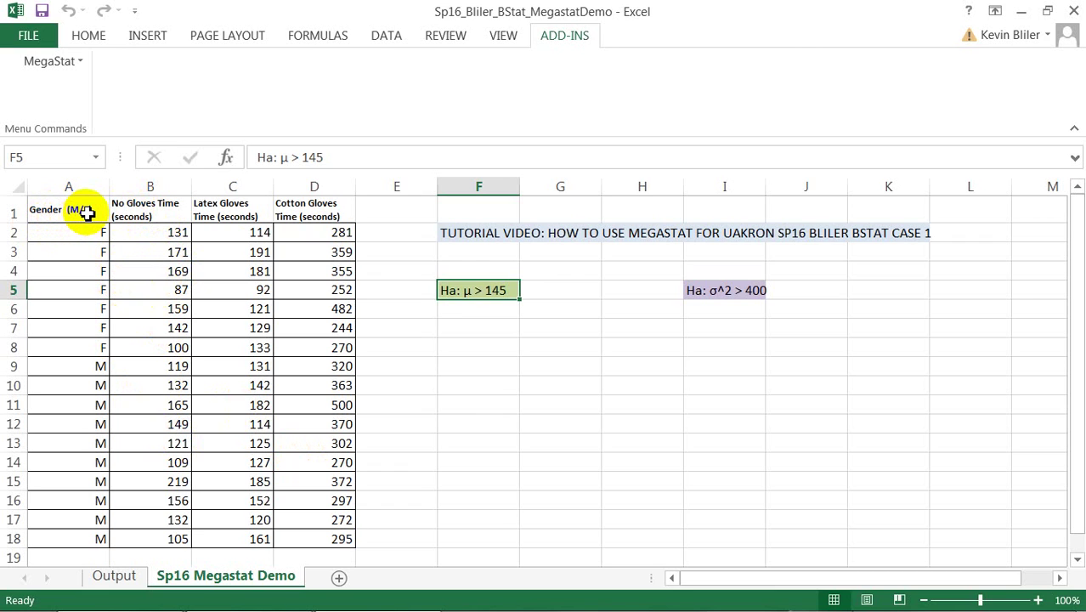
right_click(76, 296)
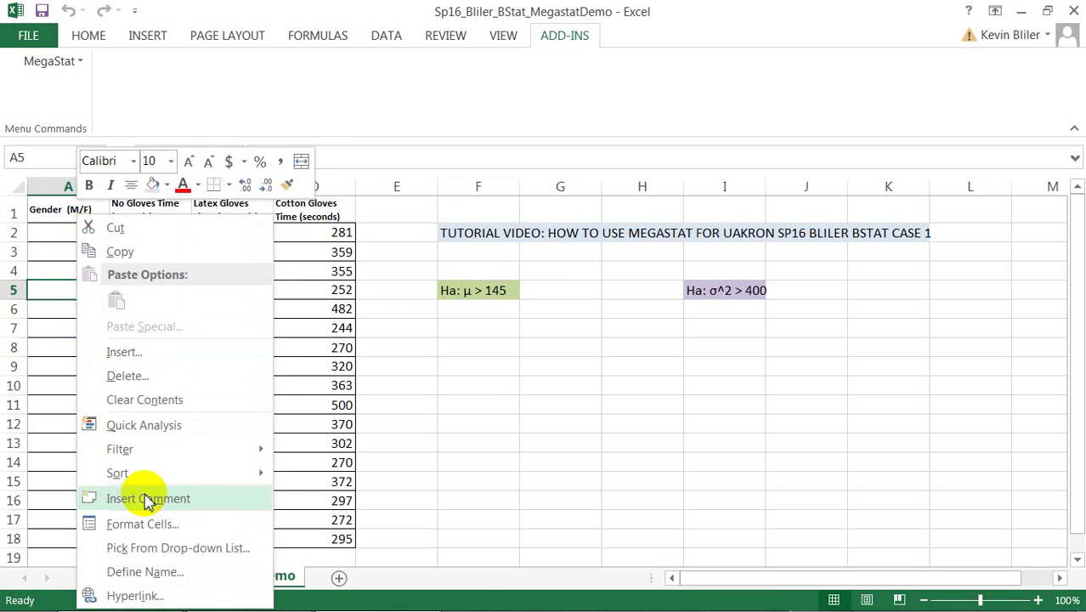
mouse_move(149, 476)
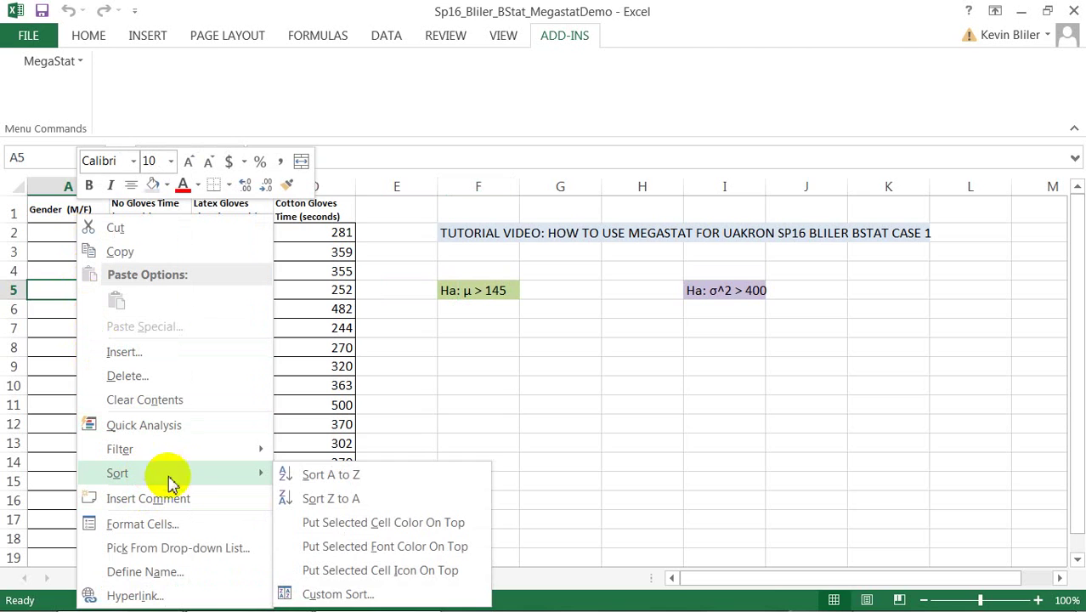
click(313, 468)
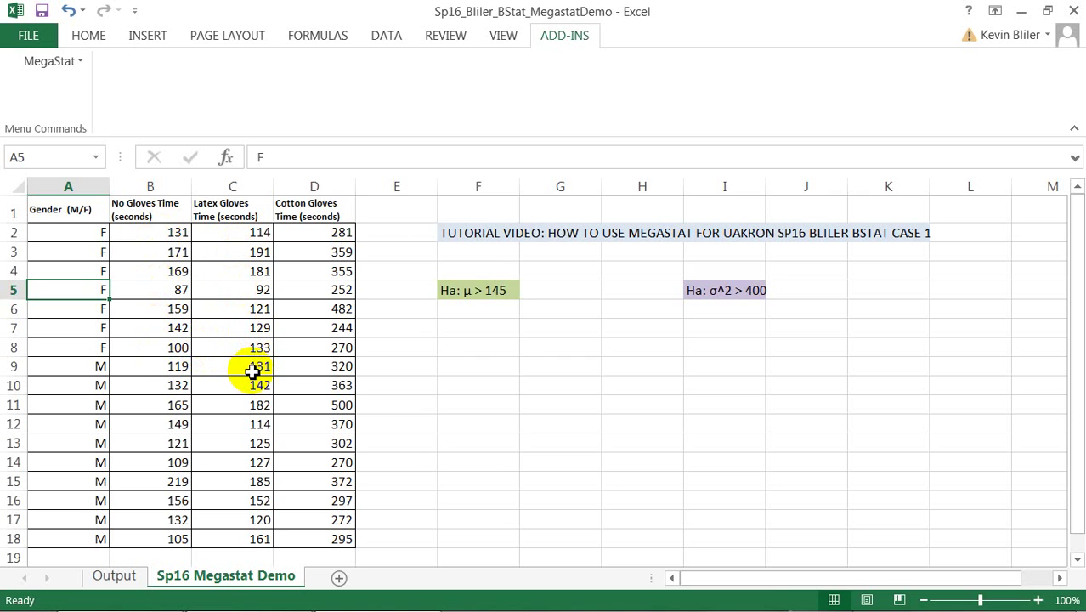
Run MegaStat descriptive statistics on the female Latex Gloves Time values in C2:C8, keeping the same statistics options
click(59, 63)
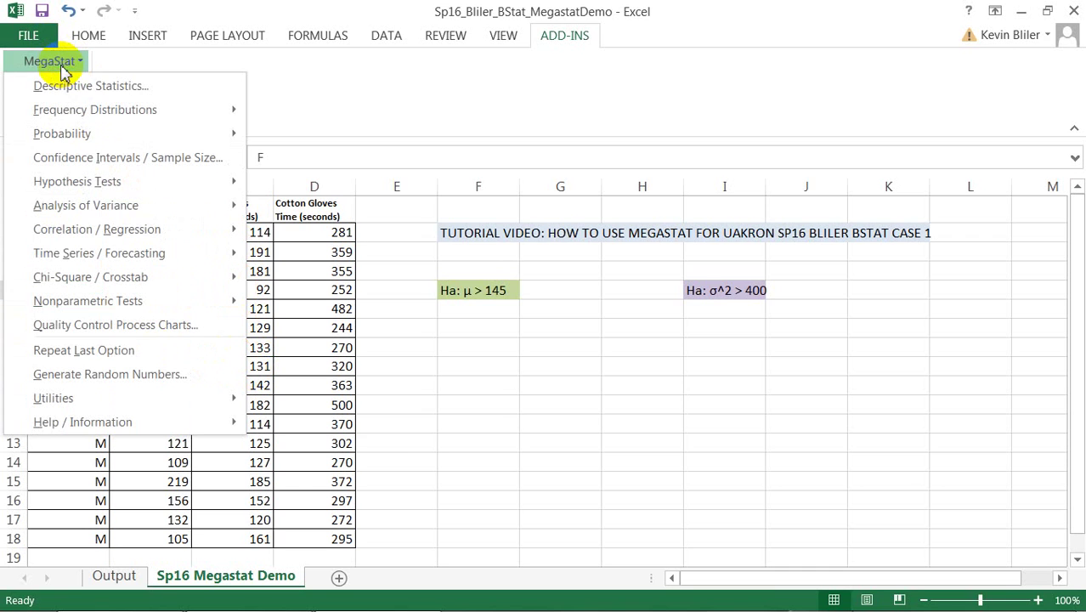
click(111, 85)
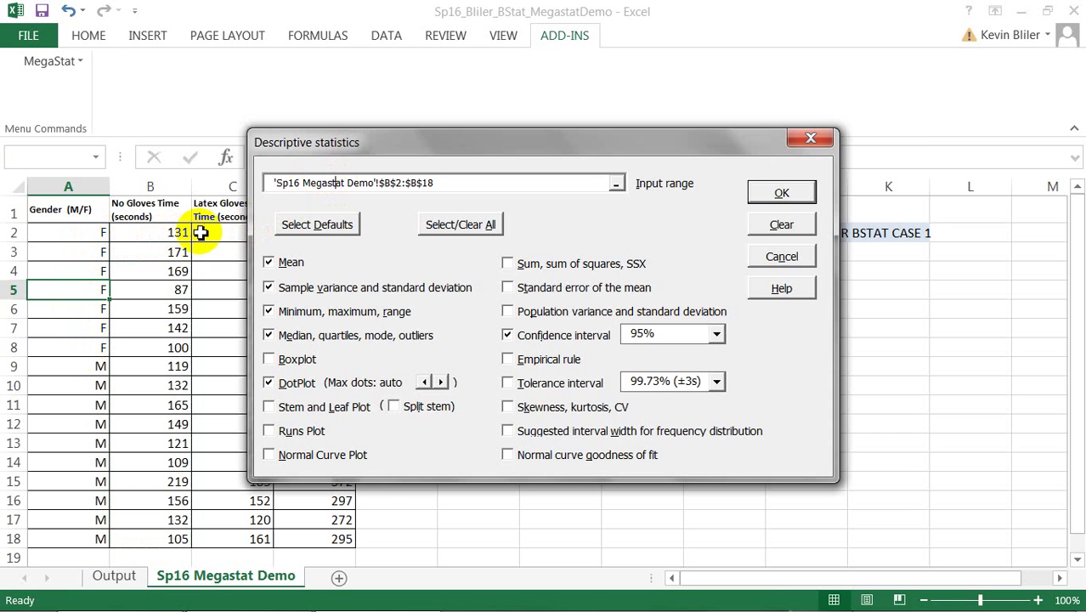
drag(213, 235, 220, 347)
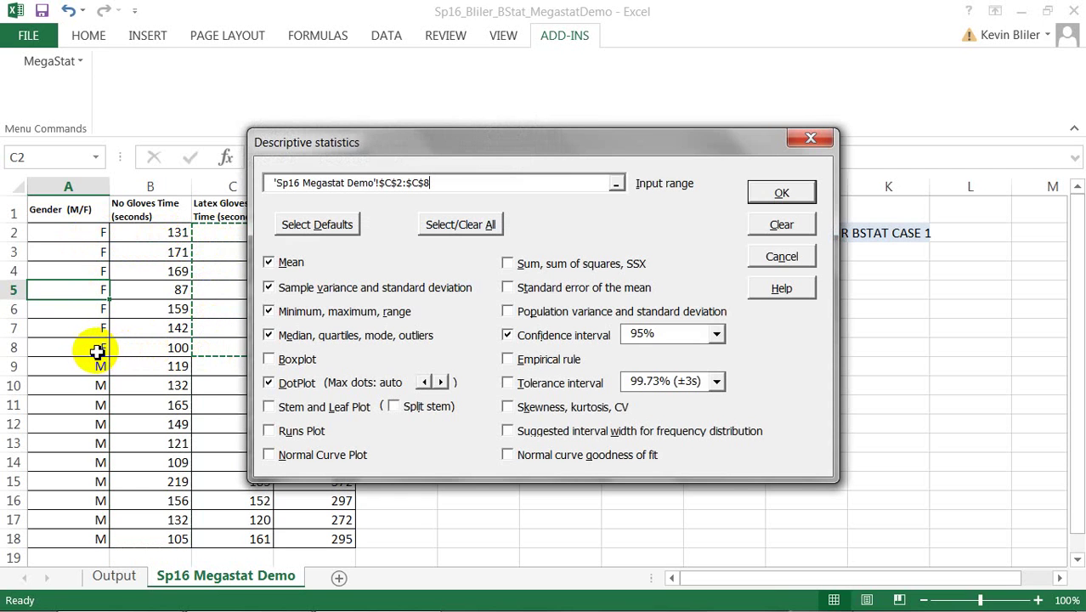
click(784, 193)
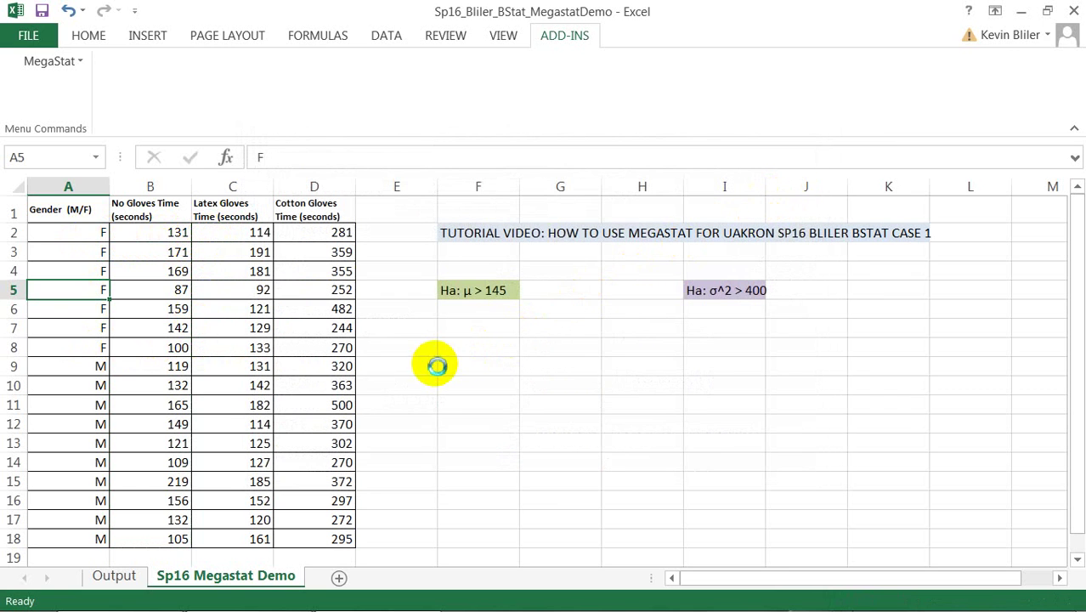
Review the Latex Gloves Time descriptive statistics on the Output sheet, including the confidence interval, quartiles, outliers and dot plot
click(113, 575)
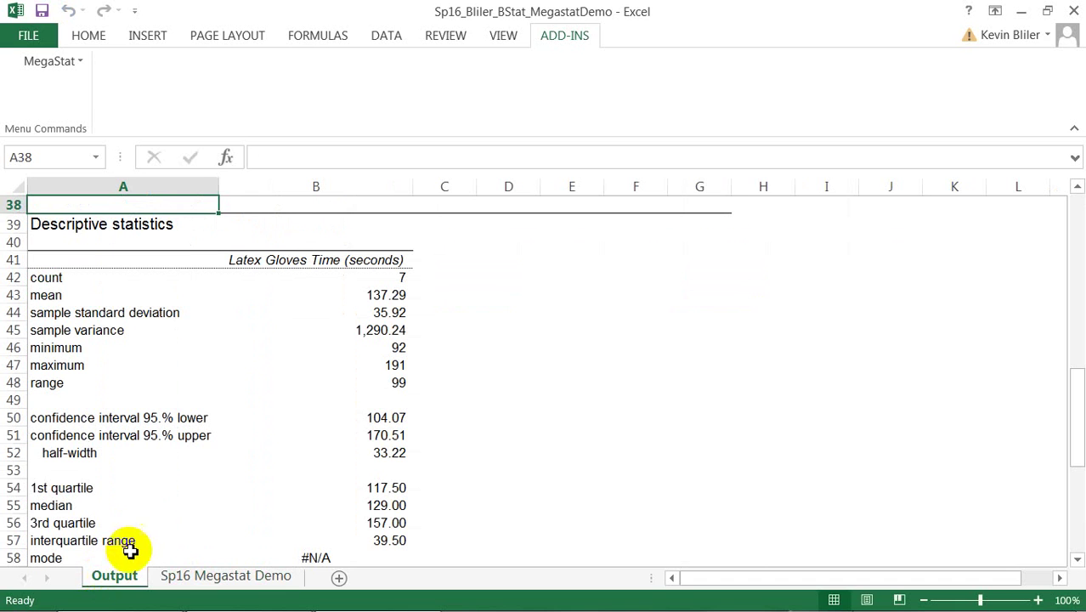
scroll(150, 524, up, 2)
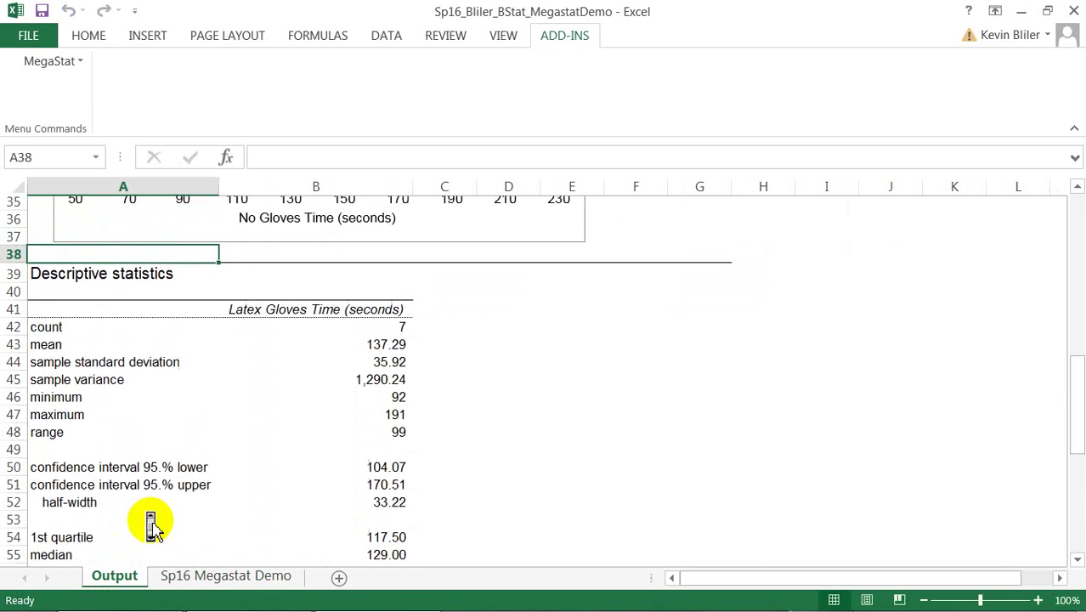
scroll(150, 525, down, 2)
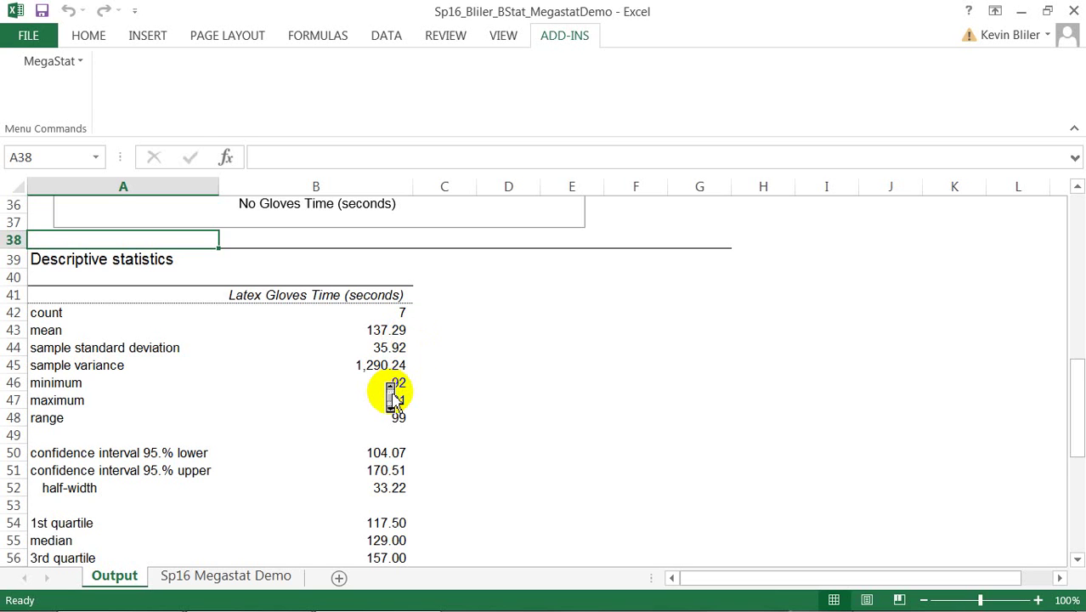
scroll(395, 389, down, 1)
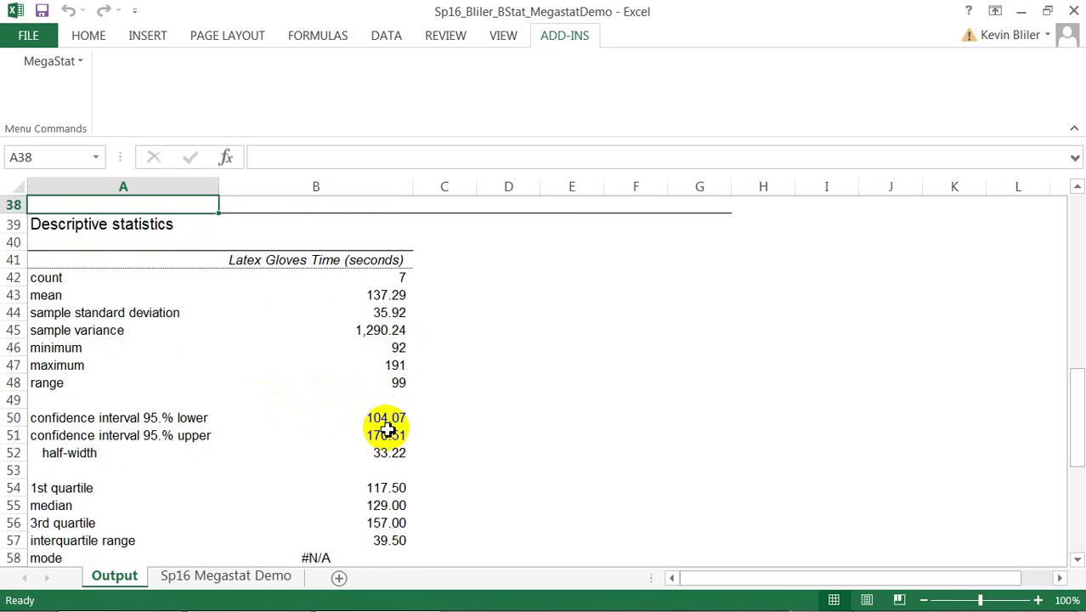
scroll(384, 429, down, 3)
scroll(387, 435, down, 4)
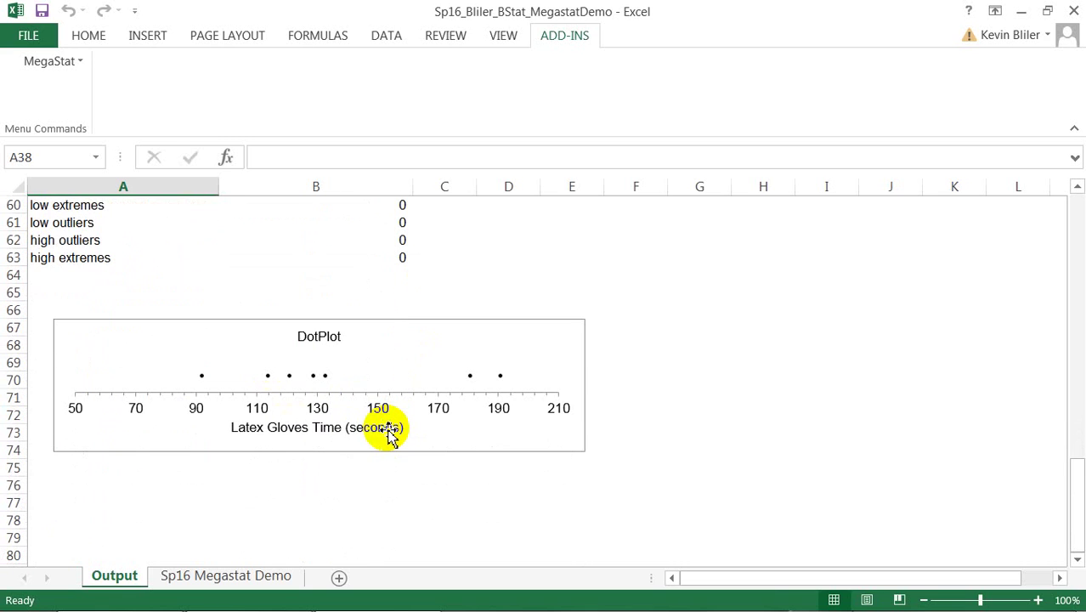
Start a Mean vs. Hypothesized Value test from the data sheet with the Latex Gloves Time values C2:C18 as input range
click(217, 577)
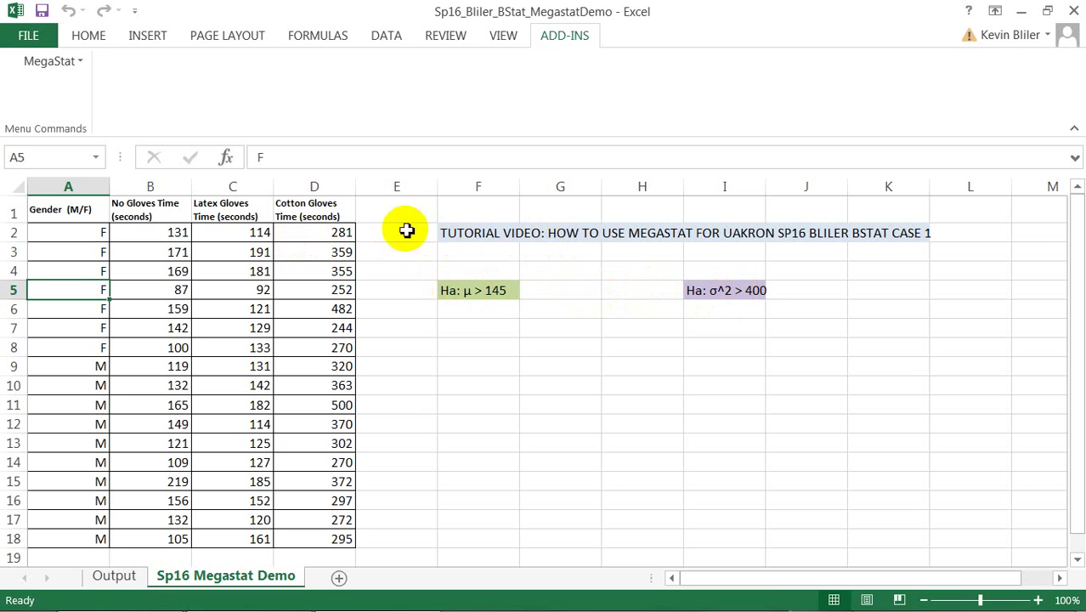
click(75, 66)
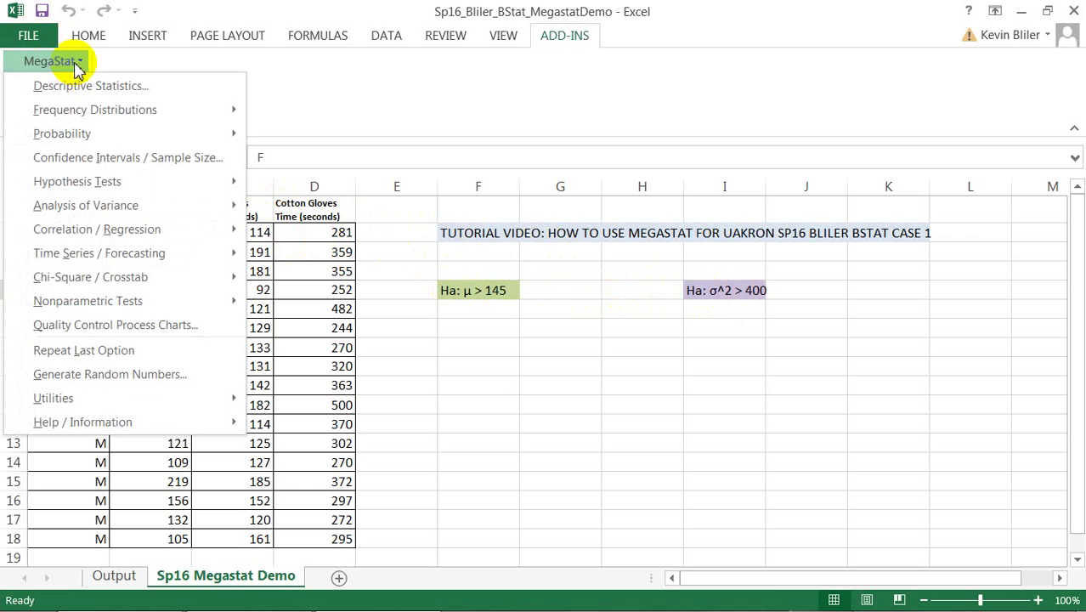
mouse_move(91, 182)
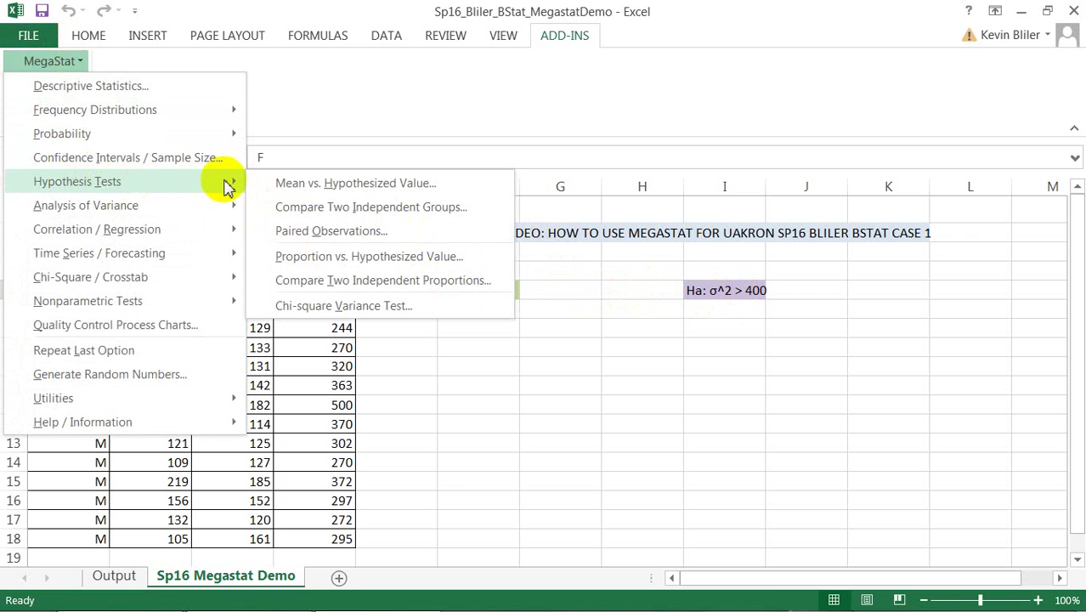
click(340, 189)
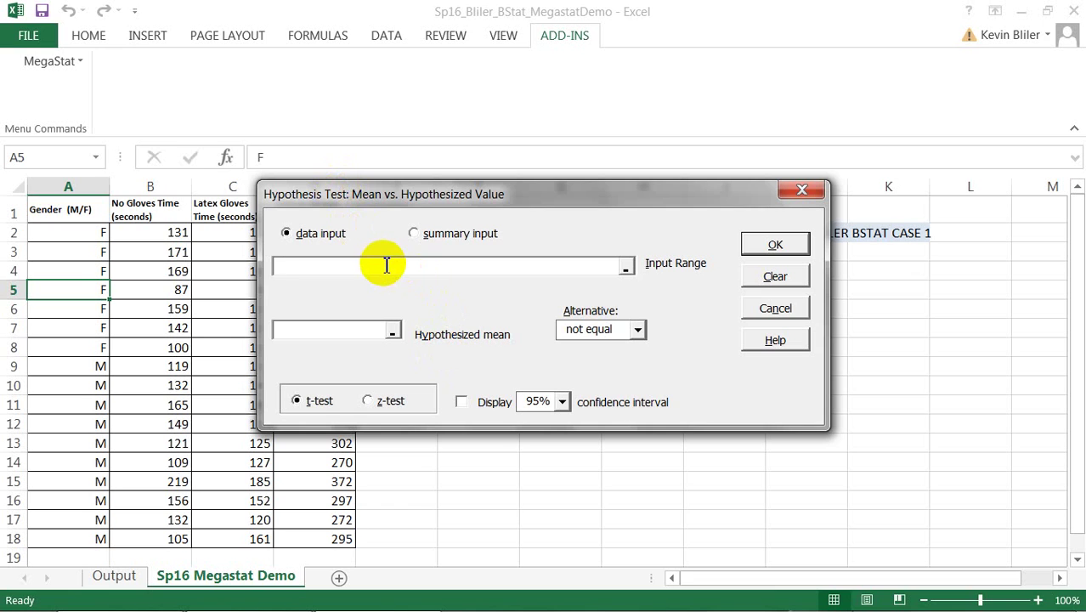
click(322, 268)
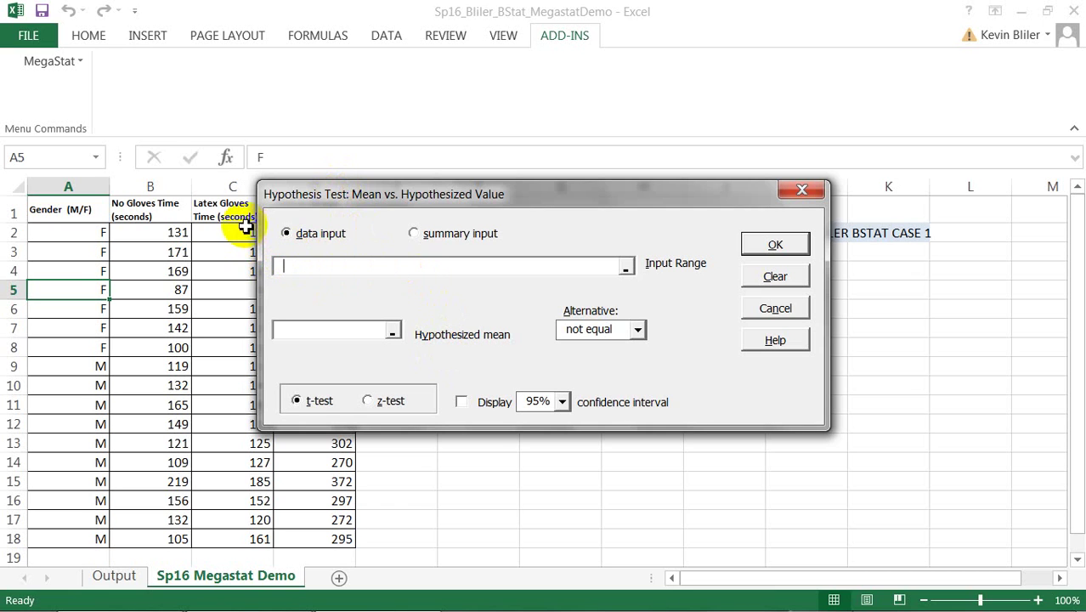
drag(229, 231, 232, 537)
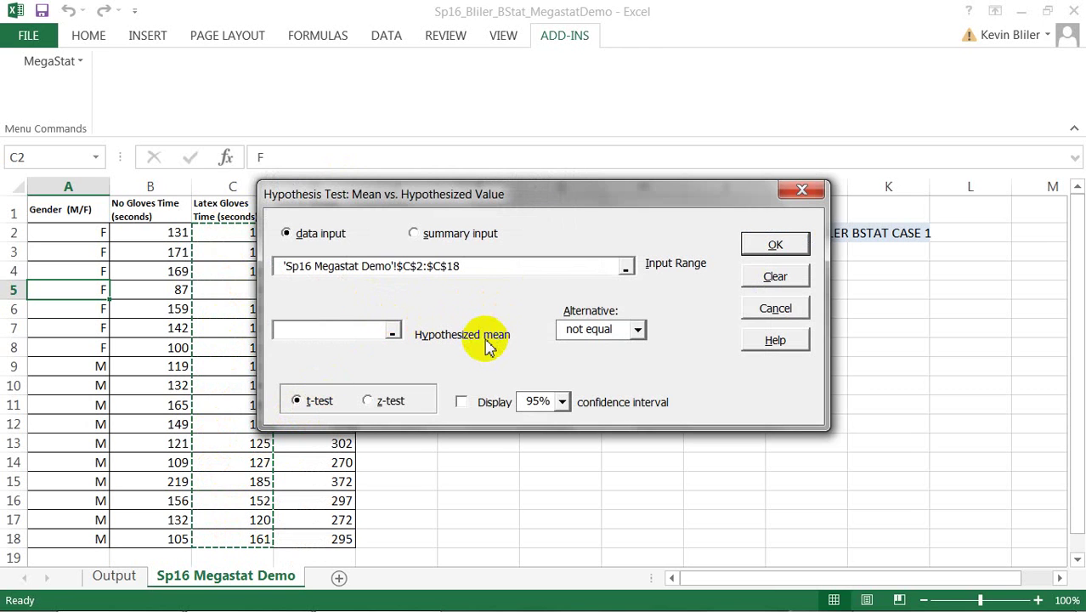
Run the t-test with a hypothesized mean of 145 and a greater than alternative, and return to the Sp16 Megastat Demo sheet
drag(482, 209, 527, 339)
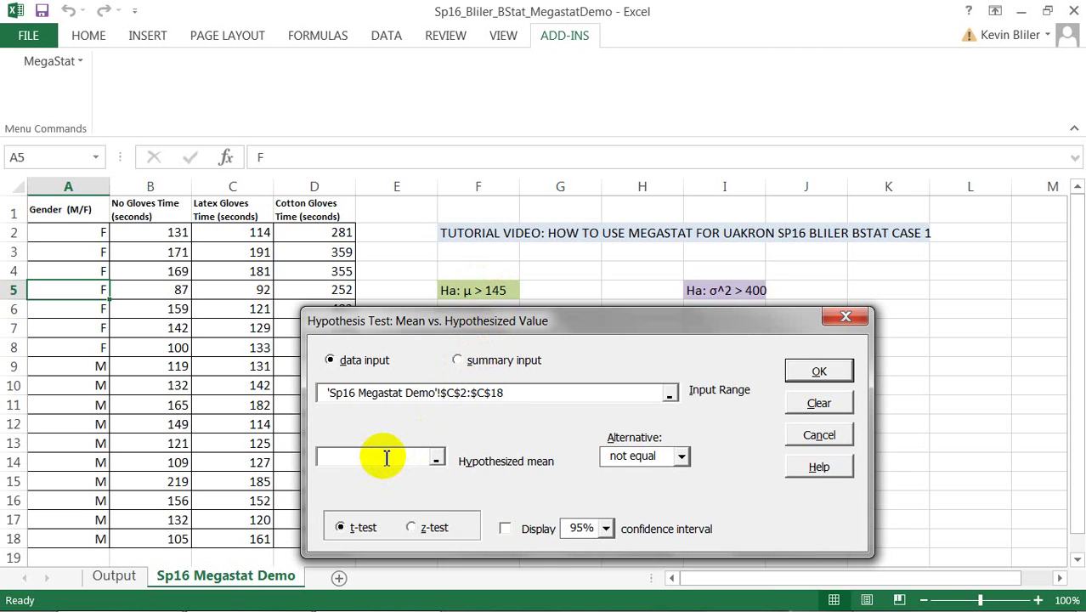
click(382, 457)
text(145)
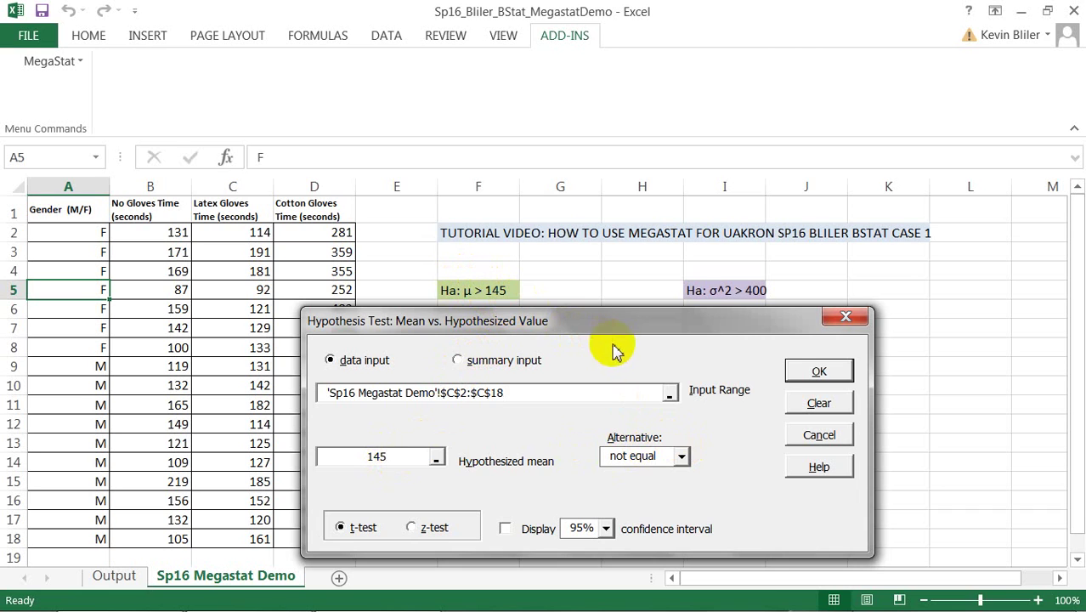
click(682, 459)
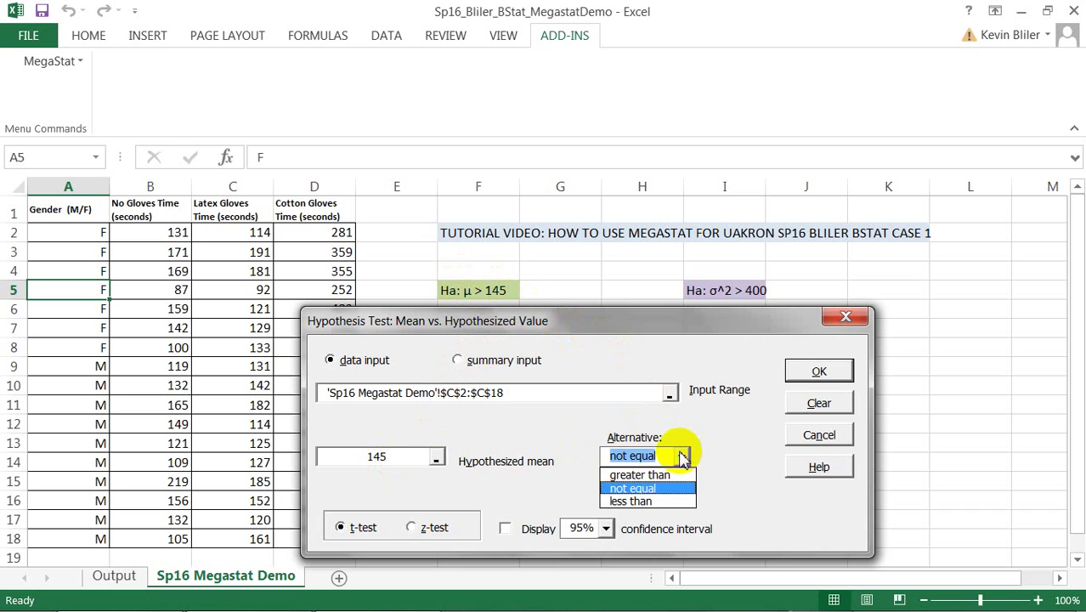
click(640, 475)
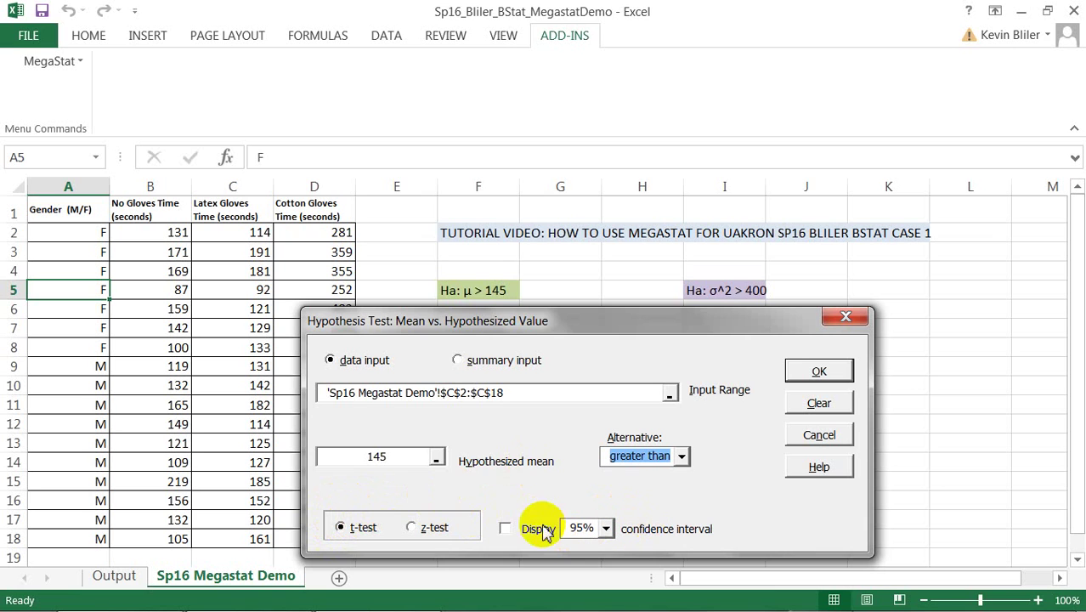
click(804, 373)
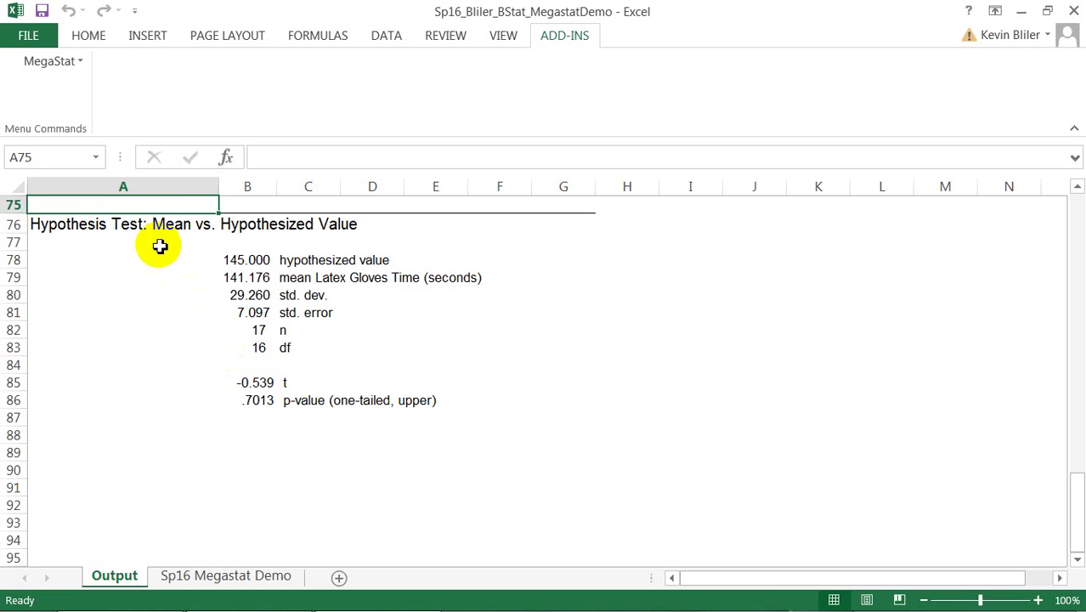
click(238, 577)
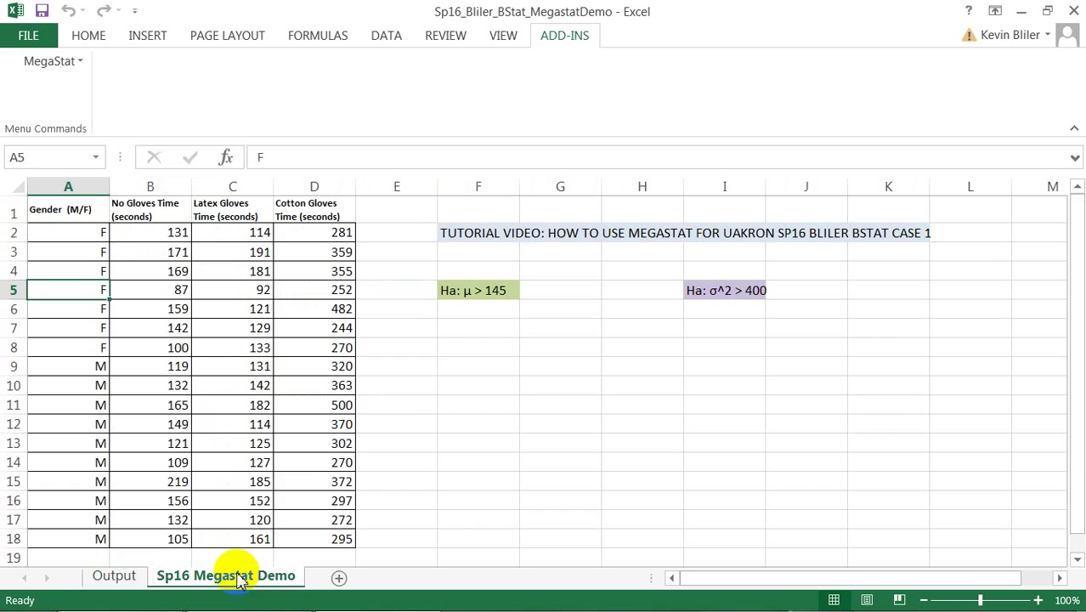